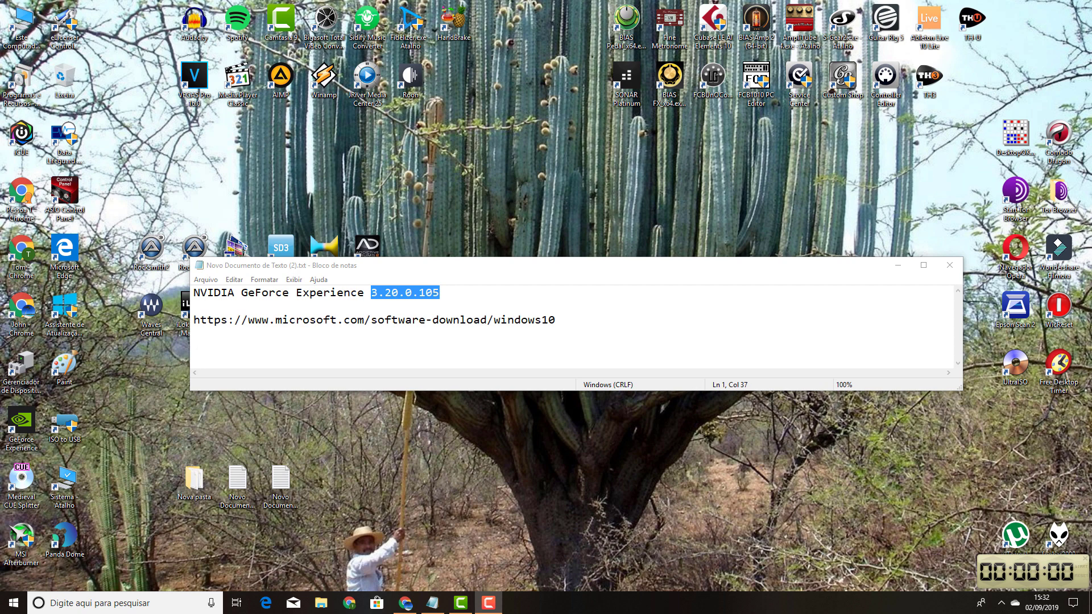
Open the NVIDIA GeForce Experience tray menu from the hidden icons, then dismiss it.
{"action": "left_click", "coordinate": [1001, 603]}
{"action": "right_click", "coordinate": [1015, 560]}
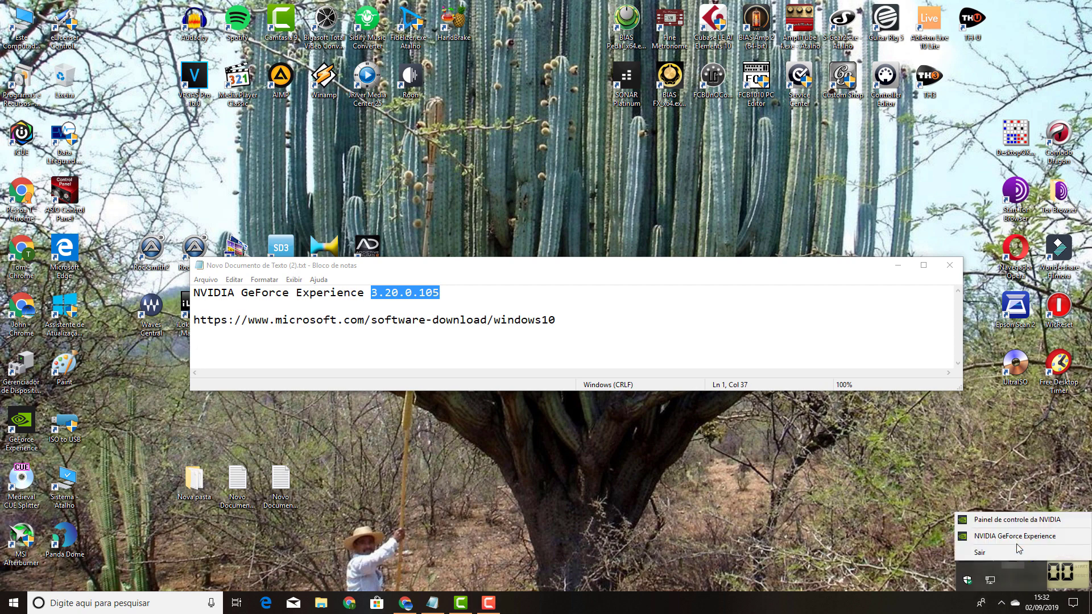
{"action": "left_click", "coordinate": [446, 291]}
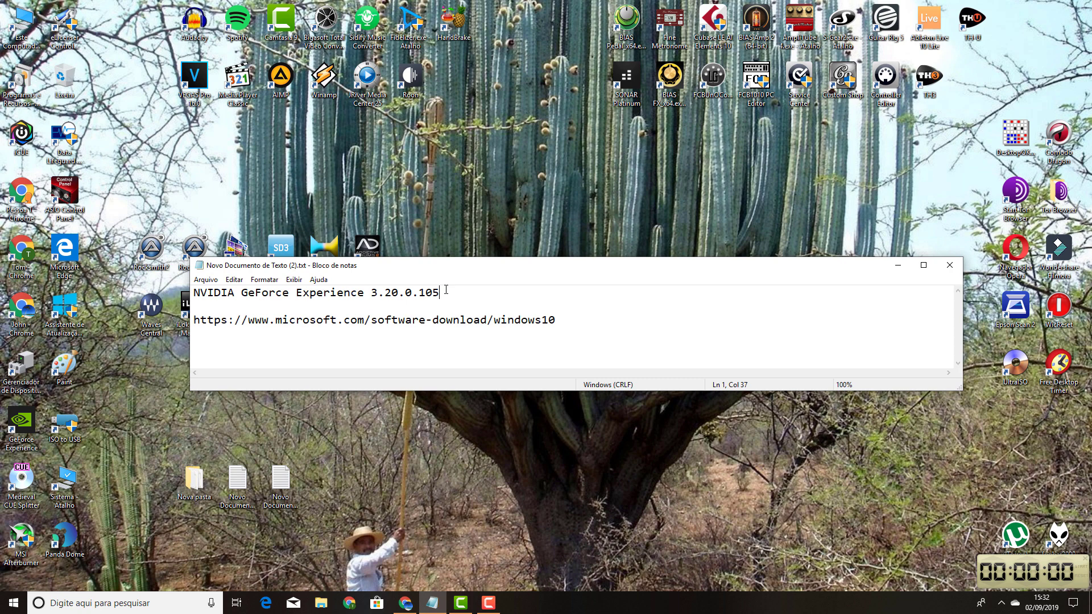
Select the Windows 10 download address in the note, then bring up the Chrome download page.
{"action": "left_click_drag", "start_coordinate": [193, 320], "coordinate": [311, 338]}
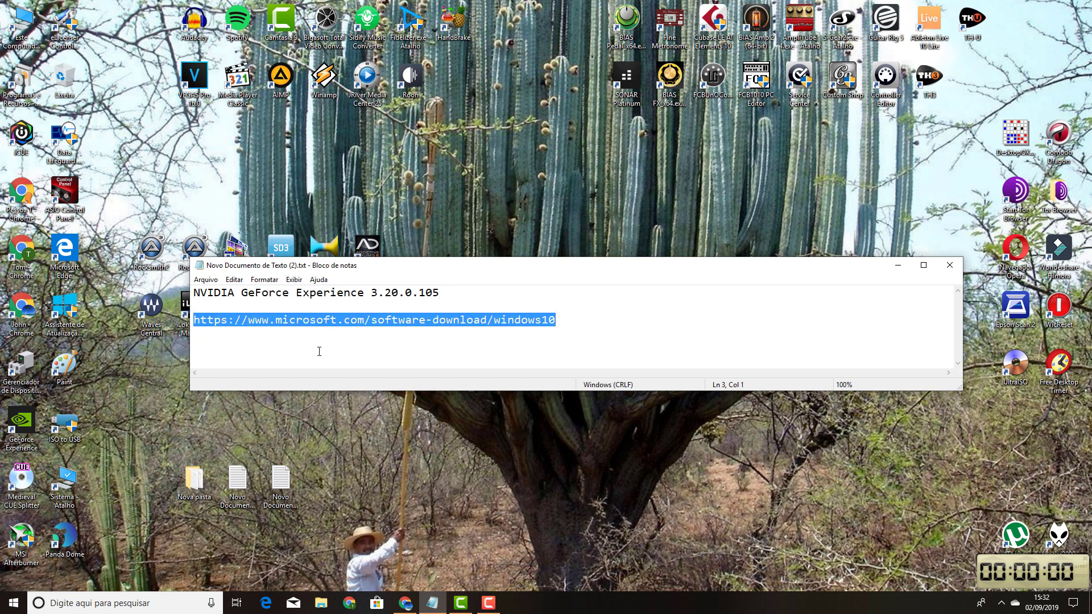
{"action": "left_click", "coordinate": [385, 335]}
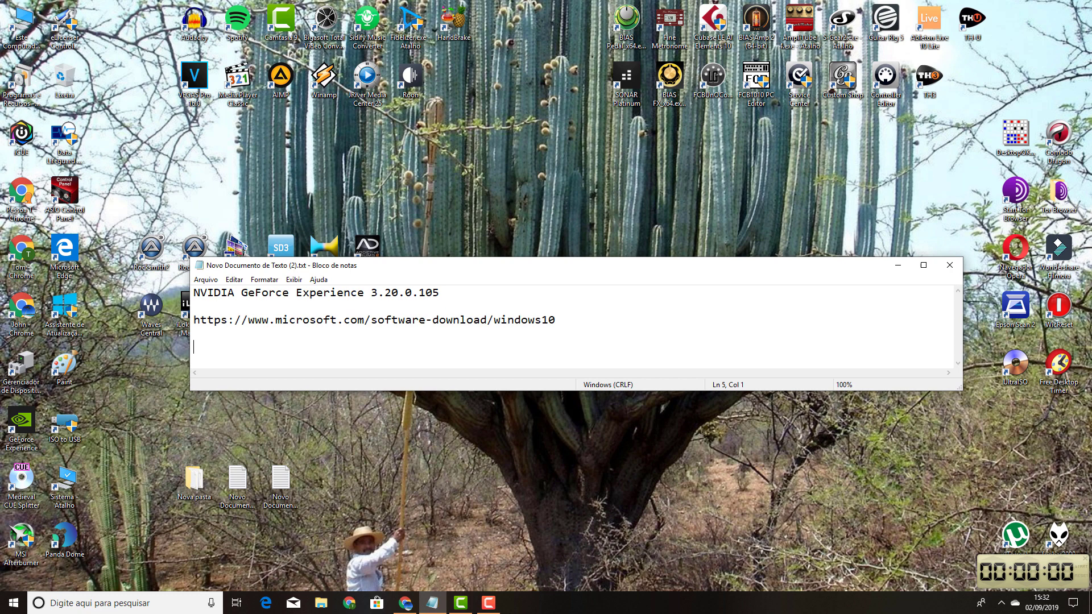
{"action": "left_click", "coordinate": [405, 603]}
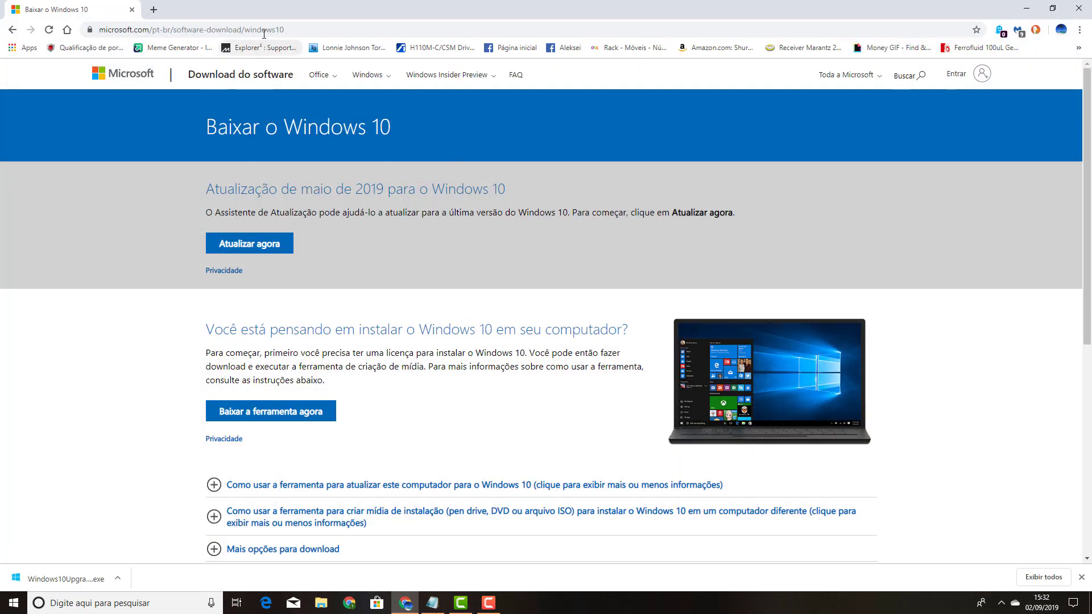
Start the Windows 10 Update Assistant download via 'Atualizar agora' and minimize Chrome.
{"action": "left_click", "coordinate": [286, 31]}
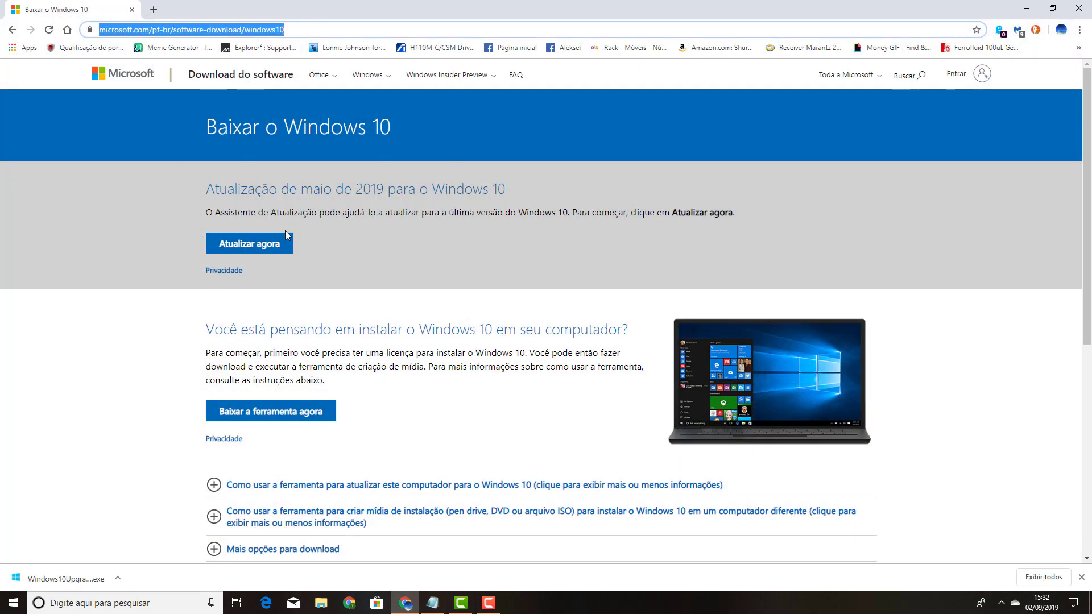
{"action": "left_click", "coordinate": [220, 244]}
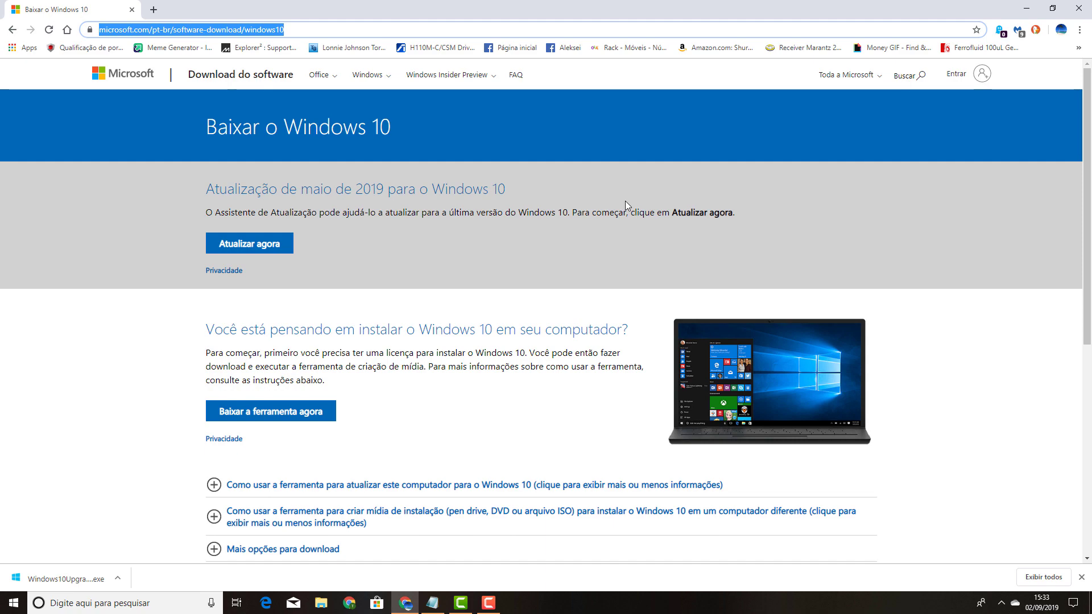
{"action": "left_click", "coordinate": [1026, 8]}
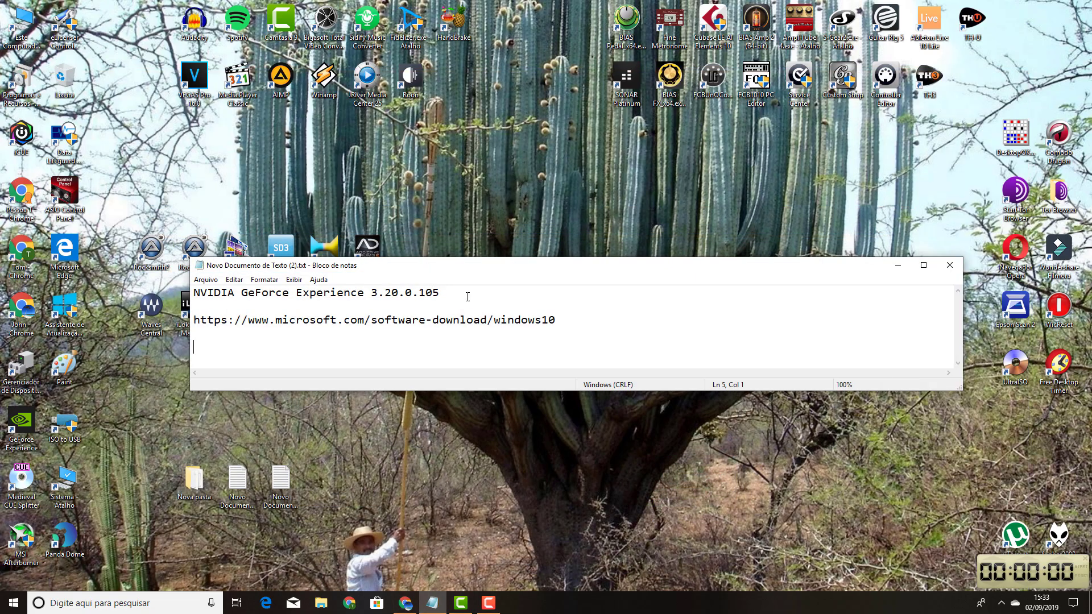
{"action": "left_click", "coordinate": [1001, 604]}
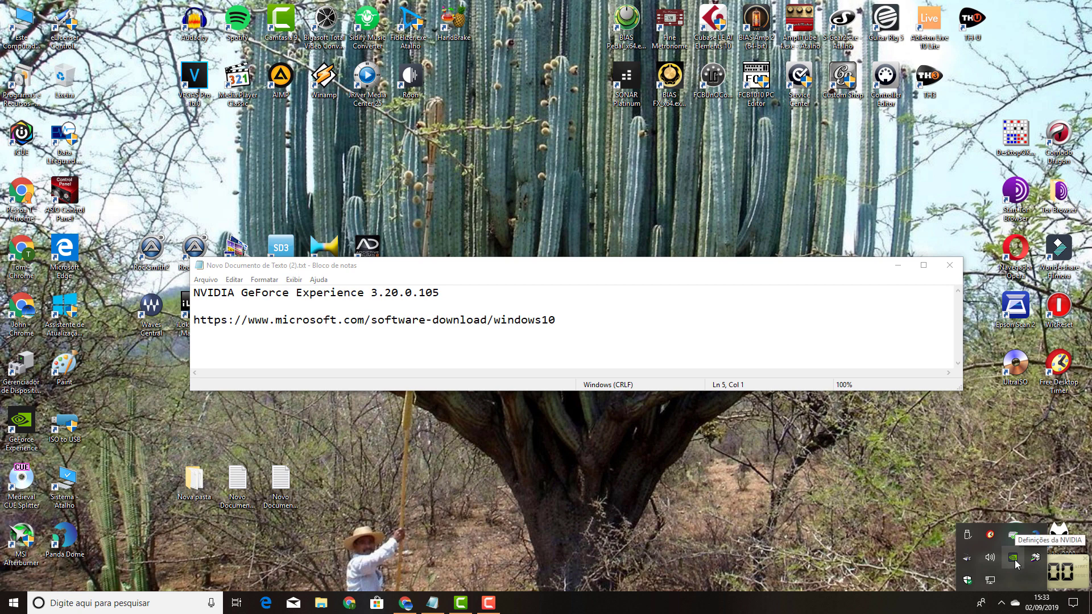
{"action": "right_click", "coordinate": [1015, 559]}
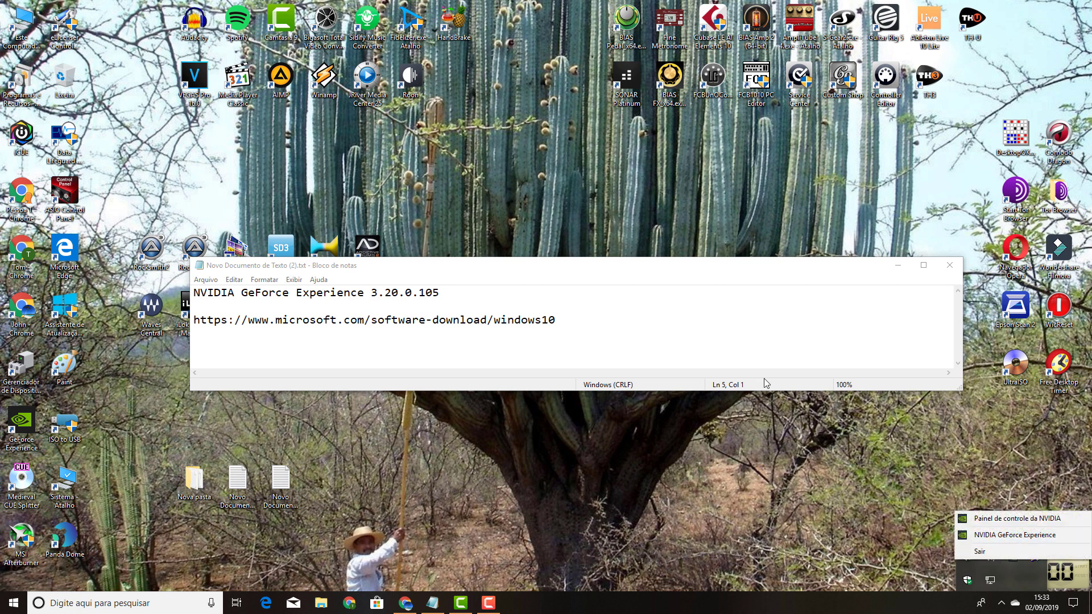
{"action": "left_click", "coordinate": [589, 307]}
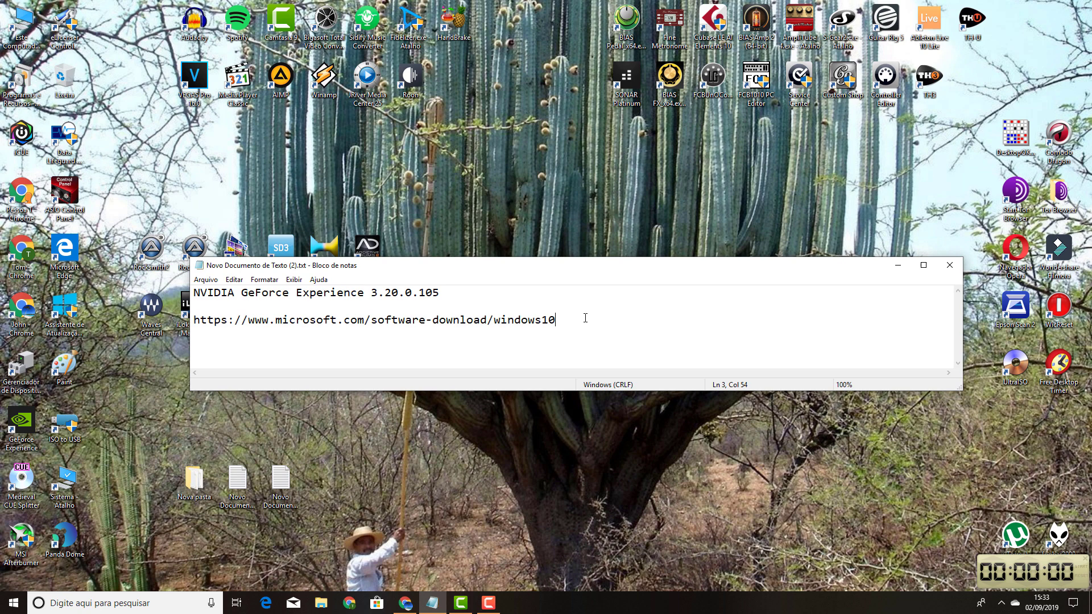